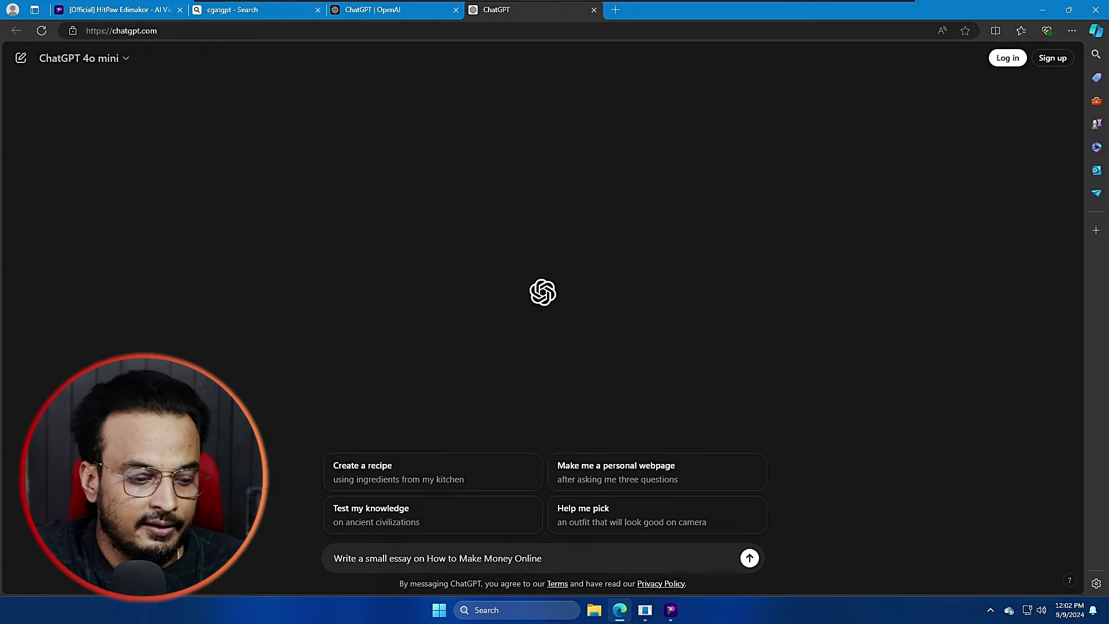
Step: Submit the prompt "Write a small essay on How to Make Money Online" to ChatGPT
key(Return)
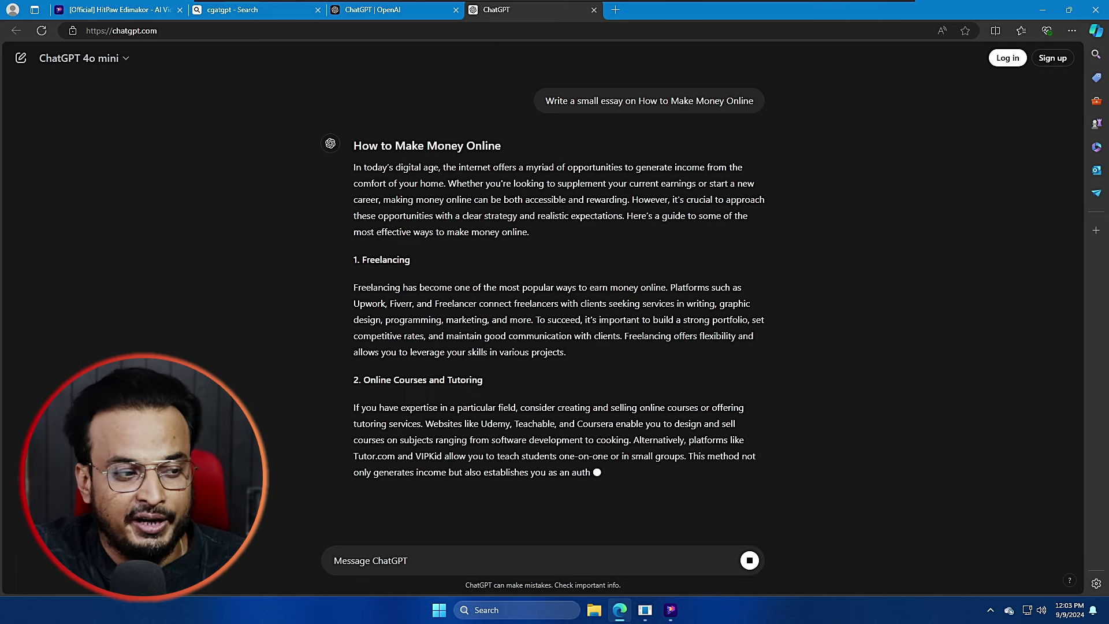
scroll(611, 233, up, 1)
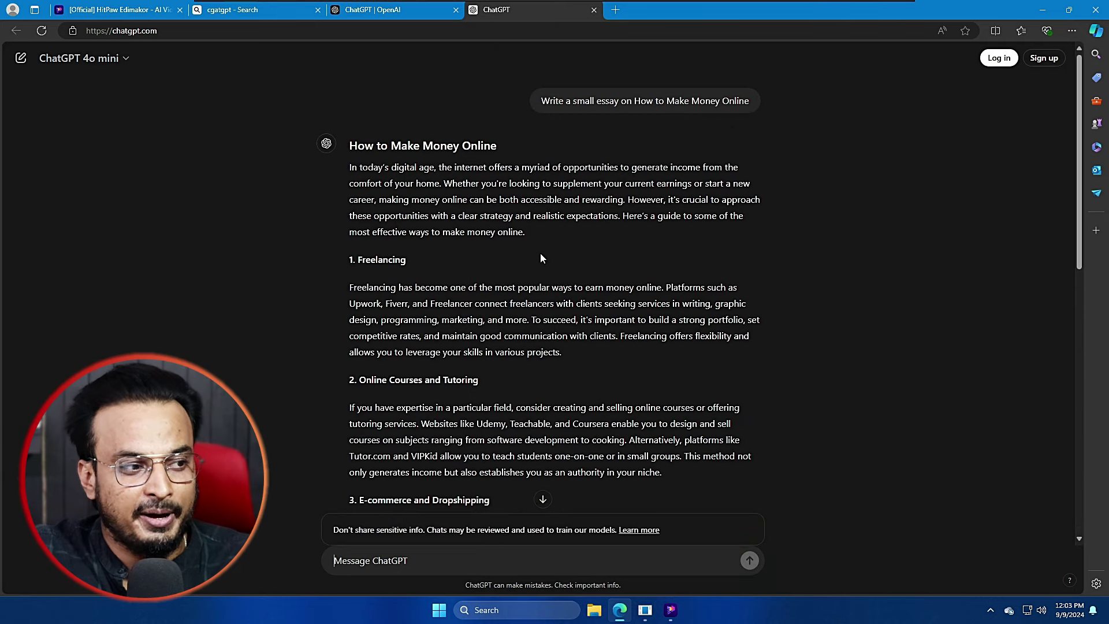
Step: Copy the complete generated essay from its title through the conclusion and paste it into HitPaw Edimakor's Text to Speech text area
drag(350, 146, 564, 506)
scroll(419, 326, down, 1)
scroll(419, 327, down, 5)
scroll(428, 373, down, 2)
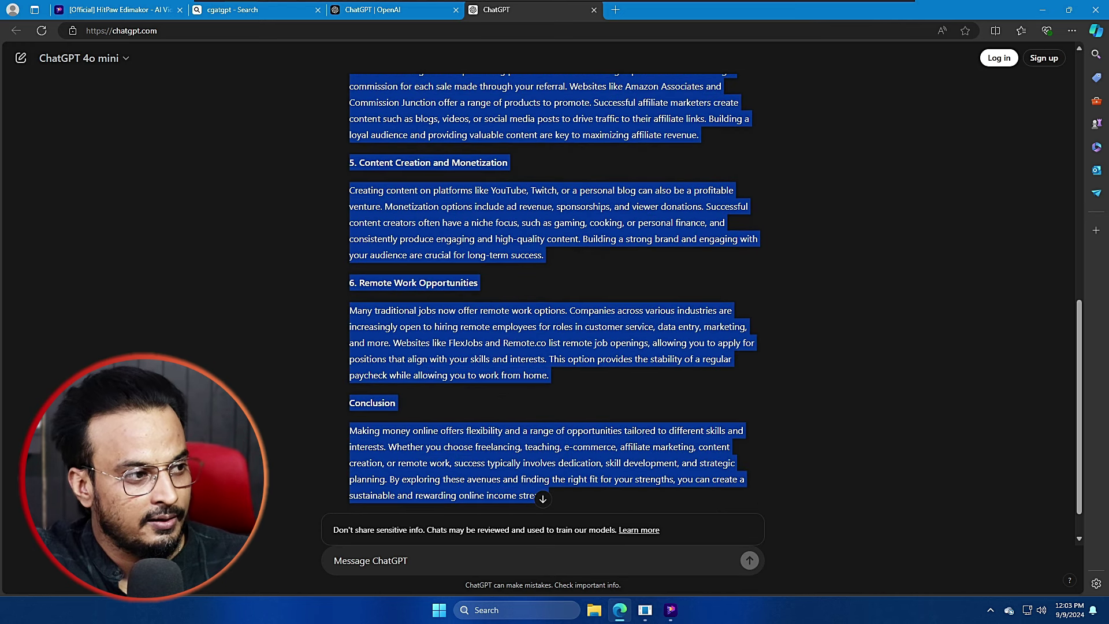
click(1042, 10)
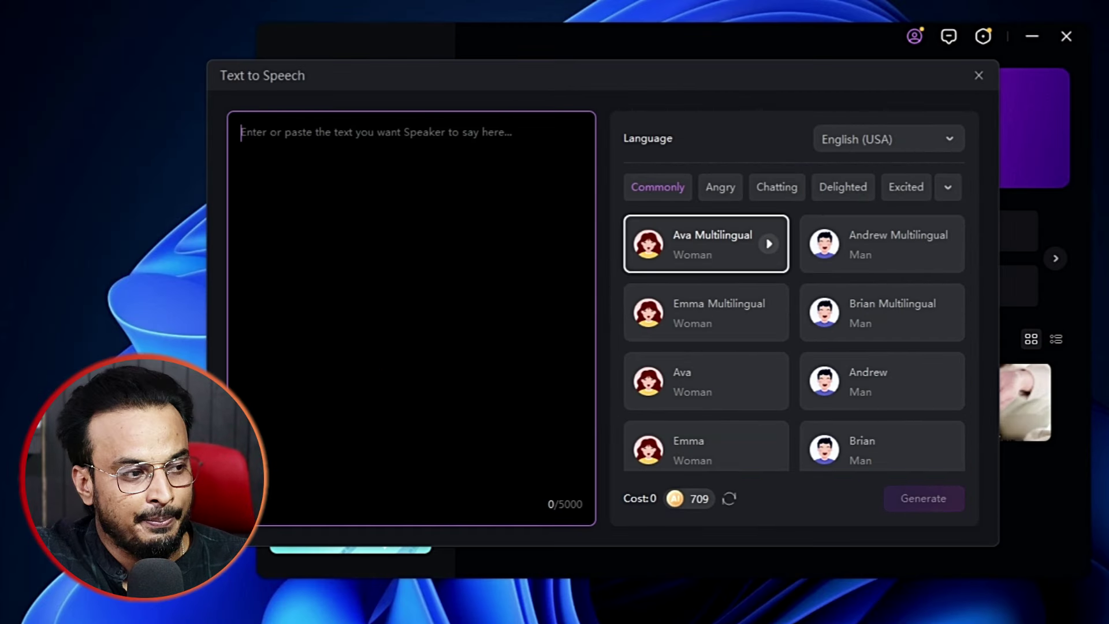
key(ctrl+v)
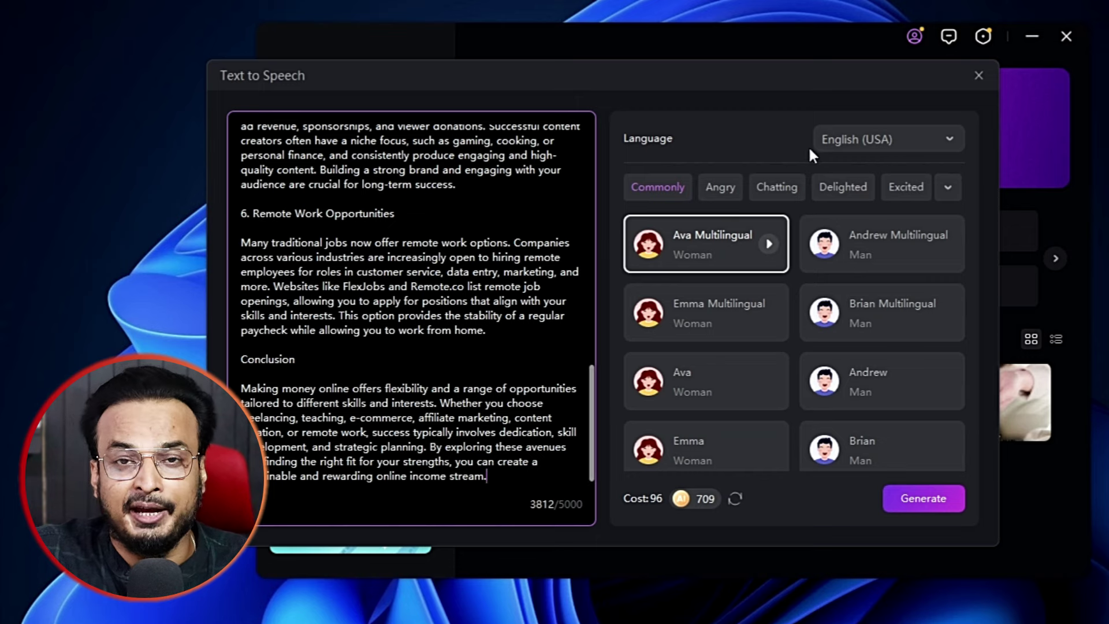
Step: Generate the speech in English (USA) with the Andrew Multilingual voice, previewing the Ava Multilingual voice first
click(922, 140)
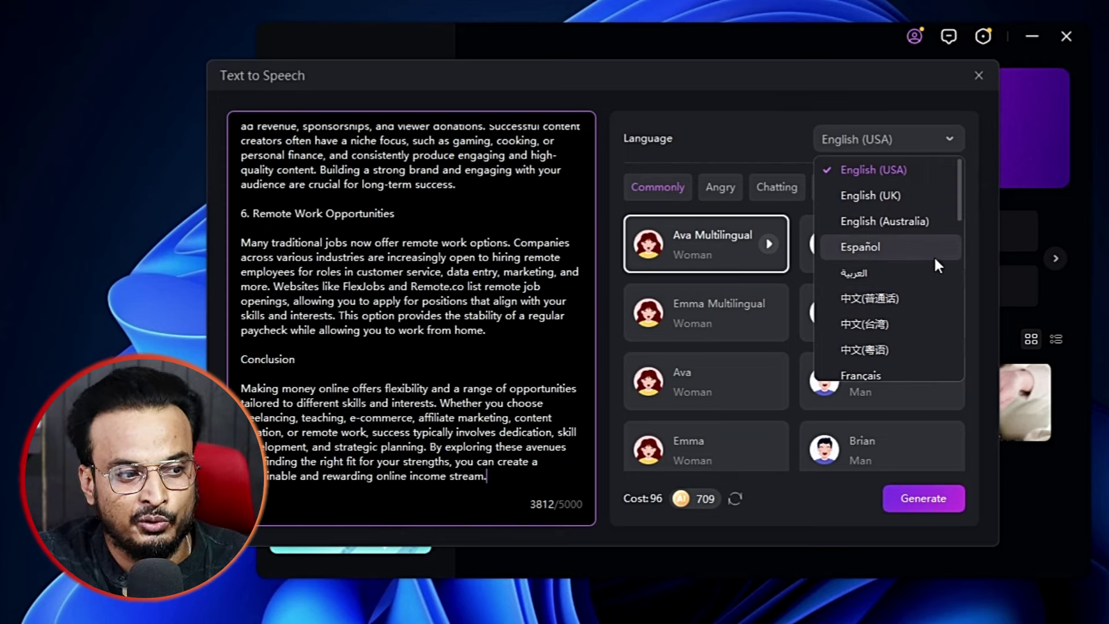
click(868, 165)
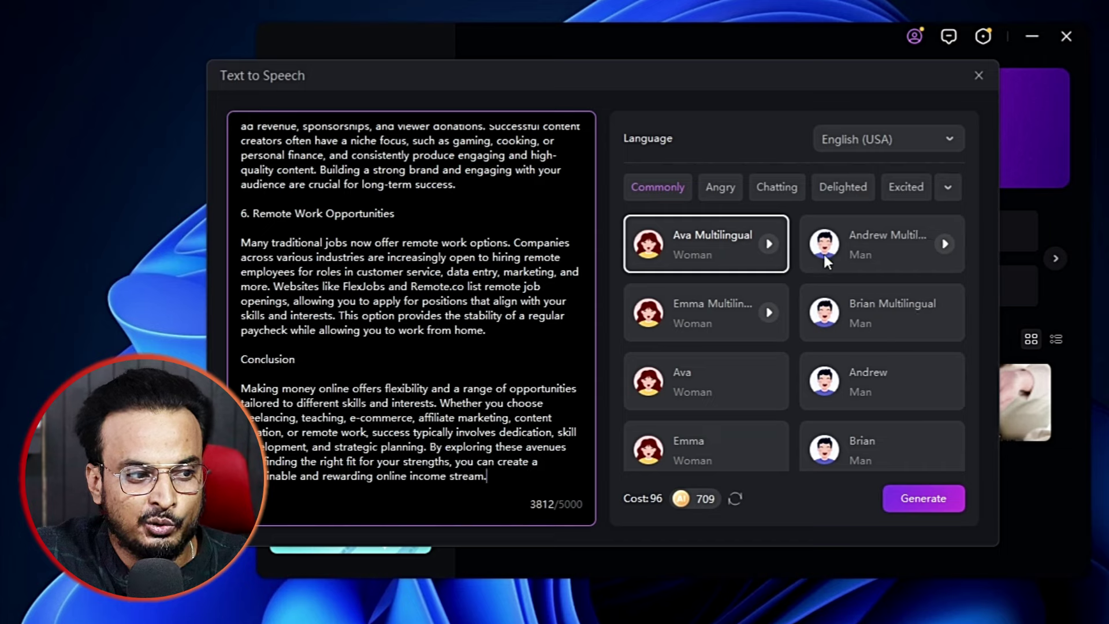
click(767, 242)
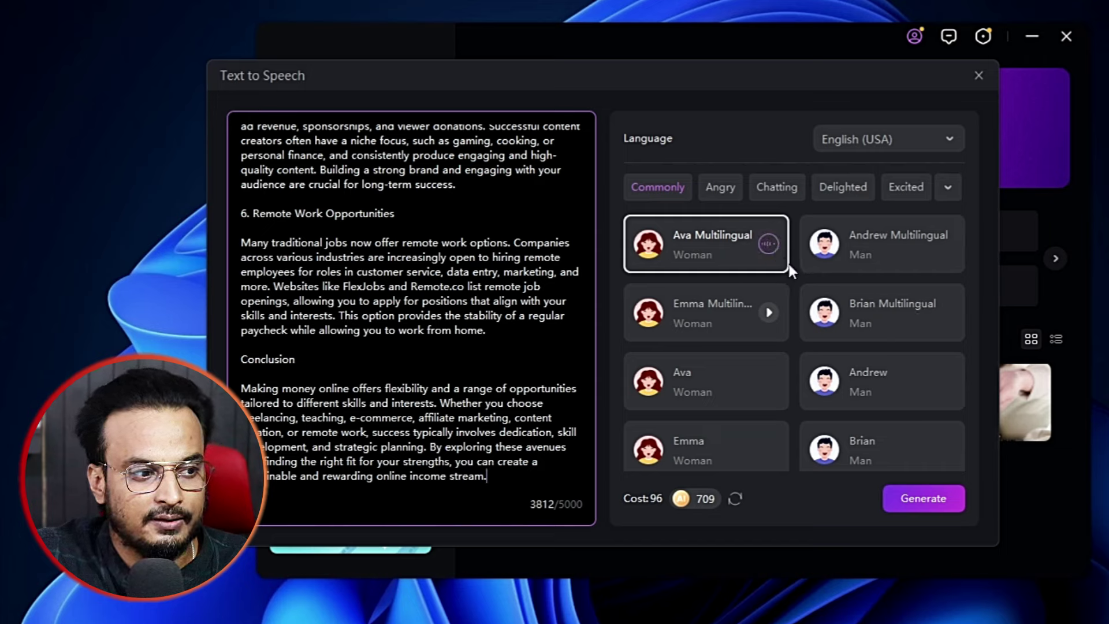
click(945, 240)
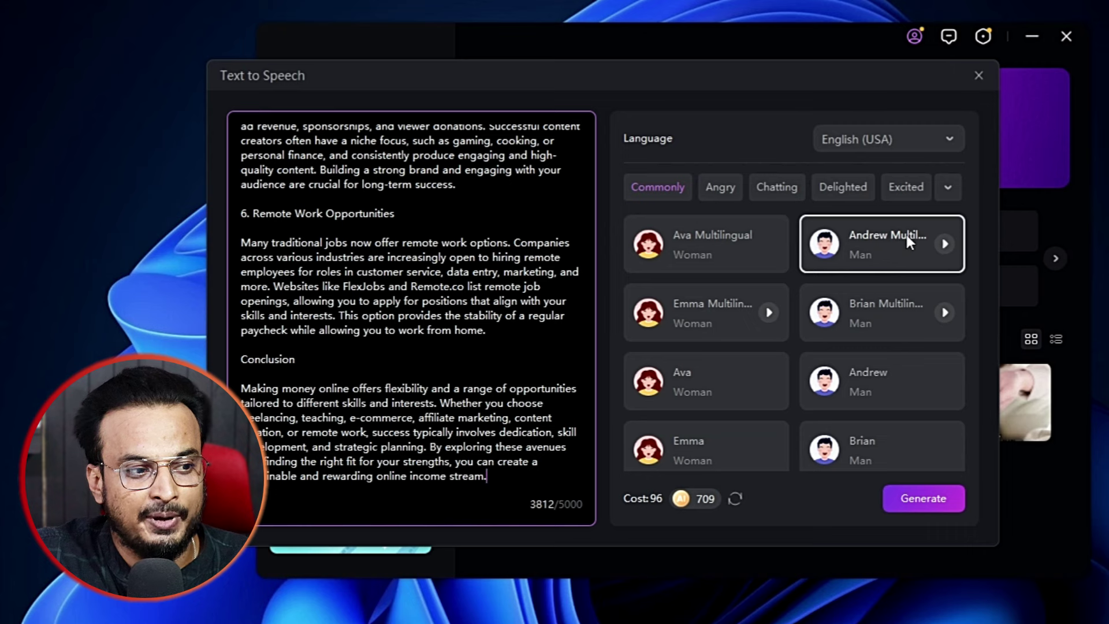
click(939, 498)
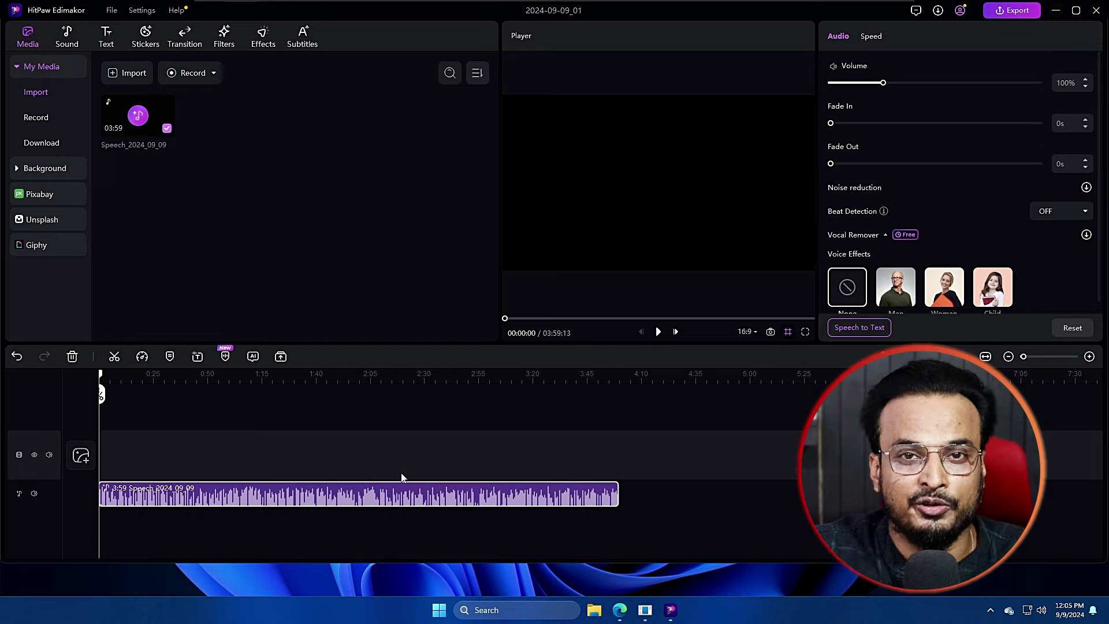
Step: Listen to the opening of the generated speech and return the playhead to the start of the timeline
click(658, 335)
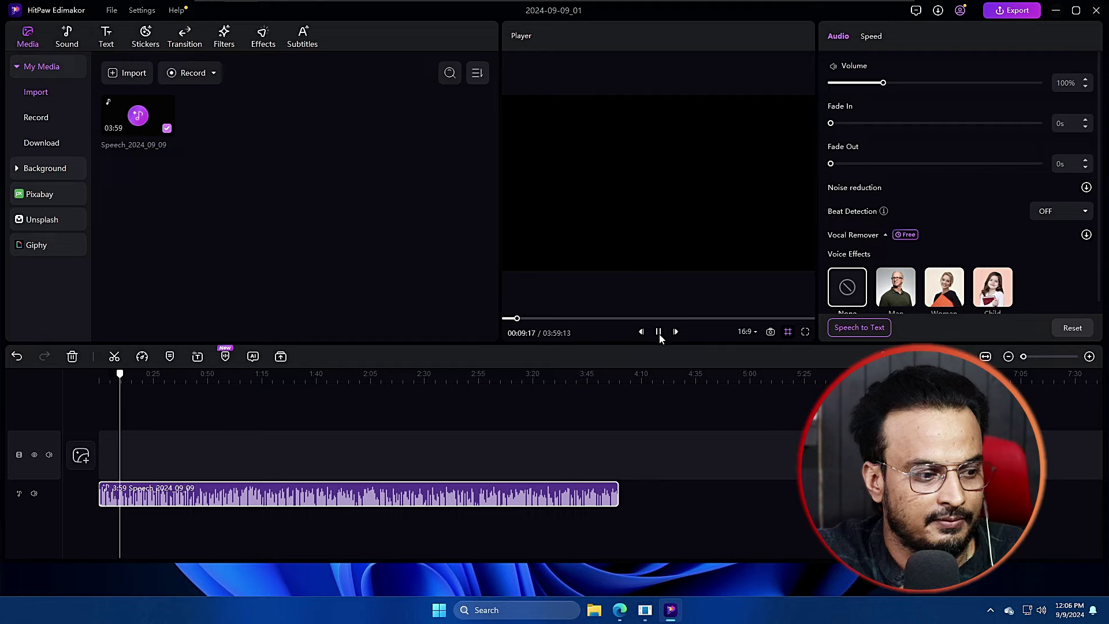
click(658, 332)
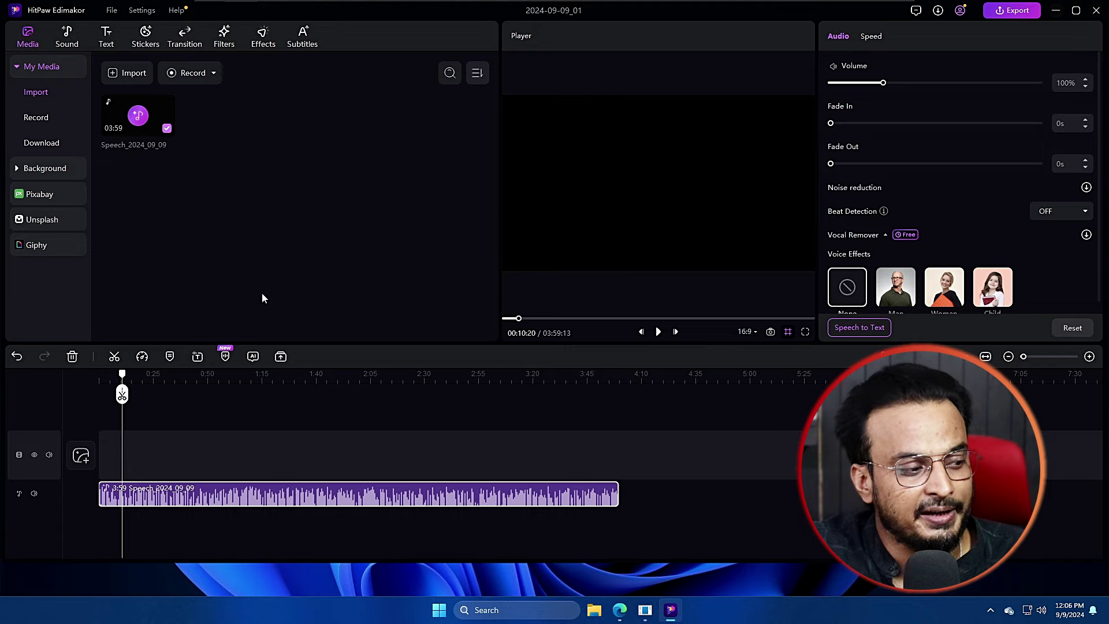
drag(121, 393, 100, 394)
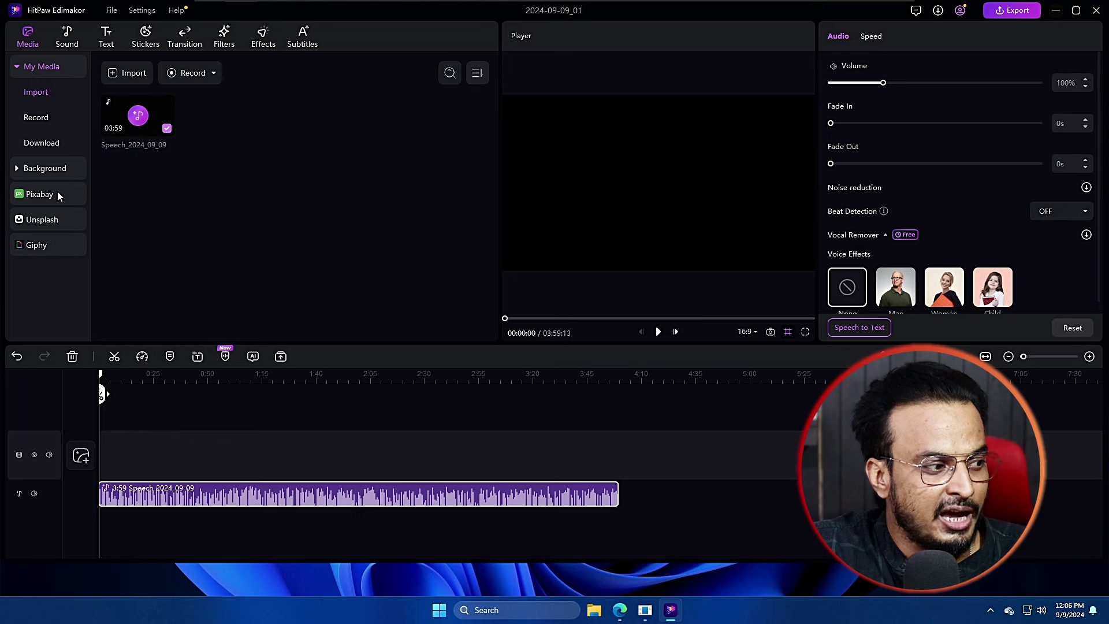
Step: Search Pixabay videos for "make money online" and place the clip of hanging euro banknotes at the start of the video track
click(41, 194)
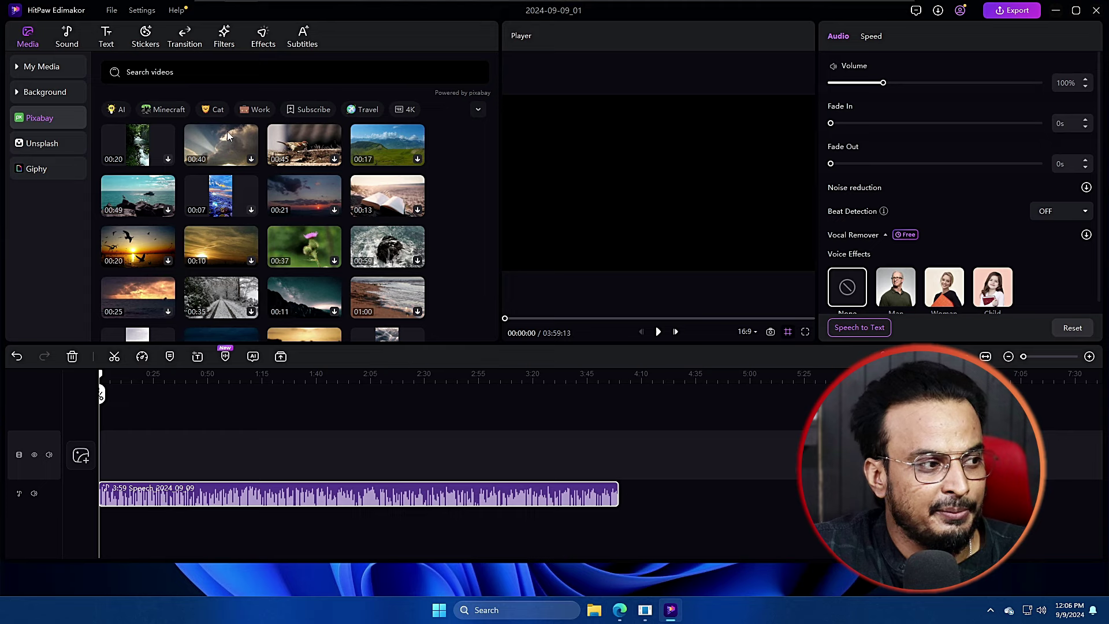
click(200, 73)
text(make money)
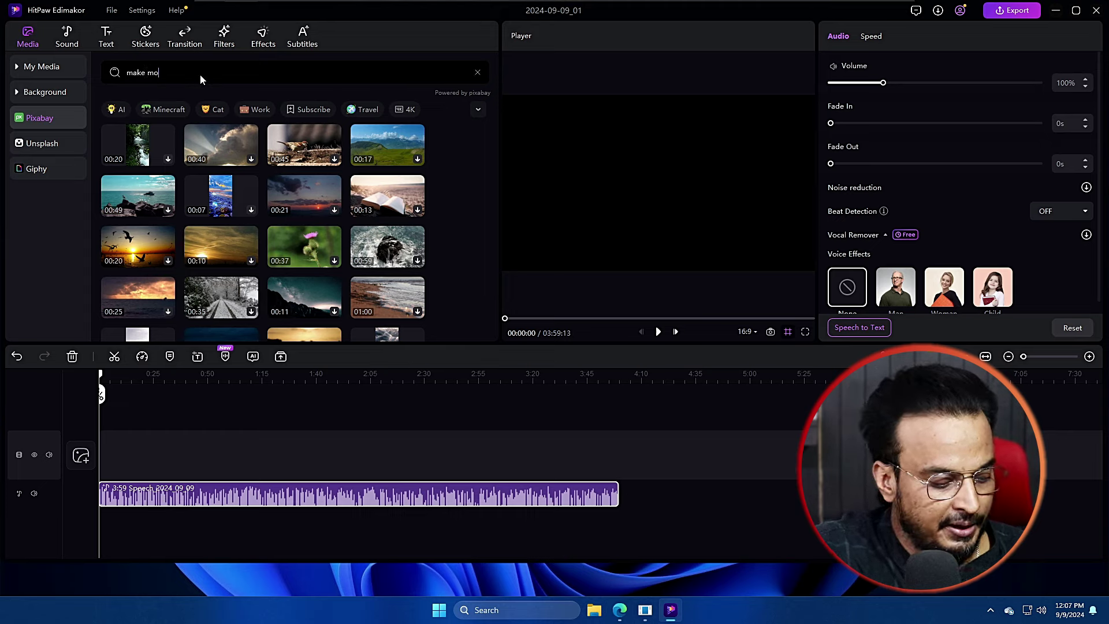
text(online)
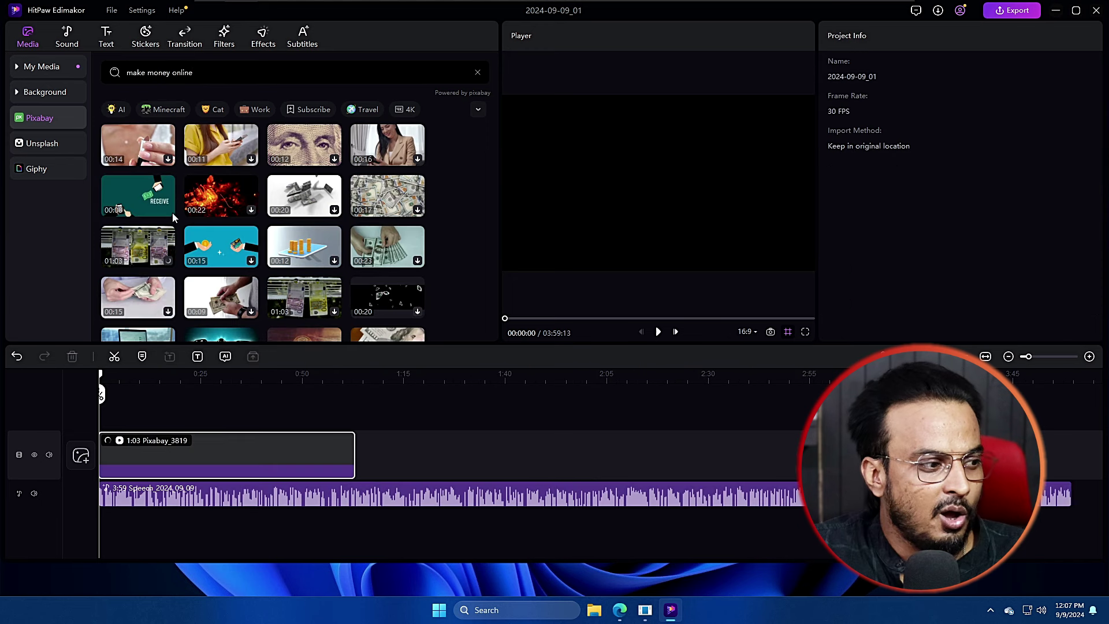
click(136, 439)
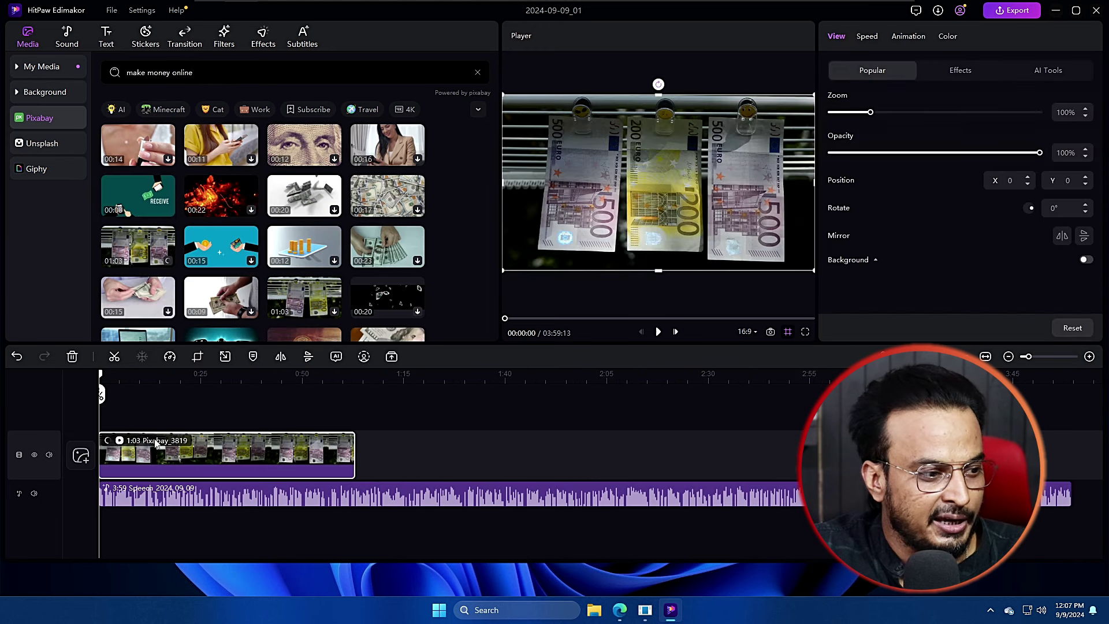
Step: Preview the stock footage together with the speech and return the playhead to the start of the timeline
click(656, 332)
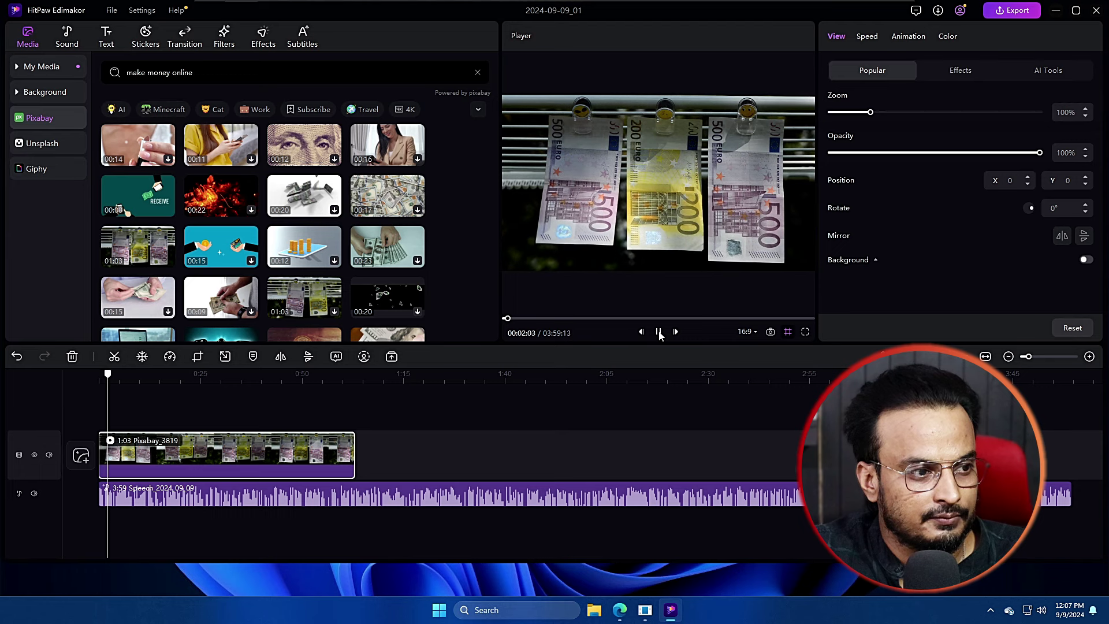
click(659, 332)
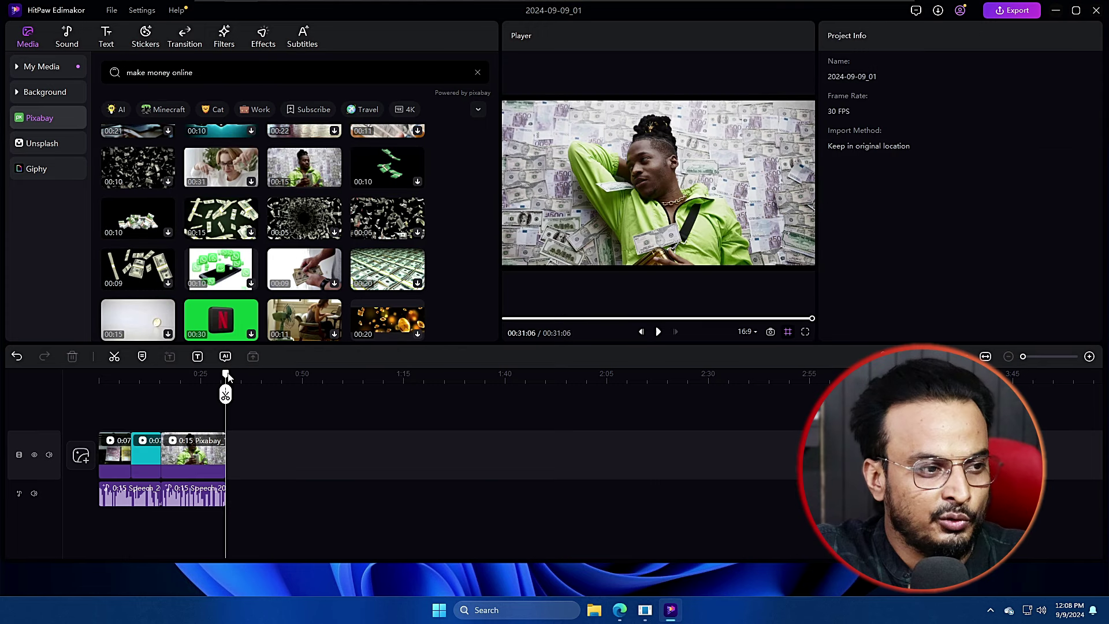
drag(224, 382, 74, 381)
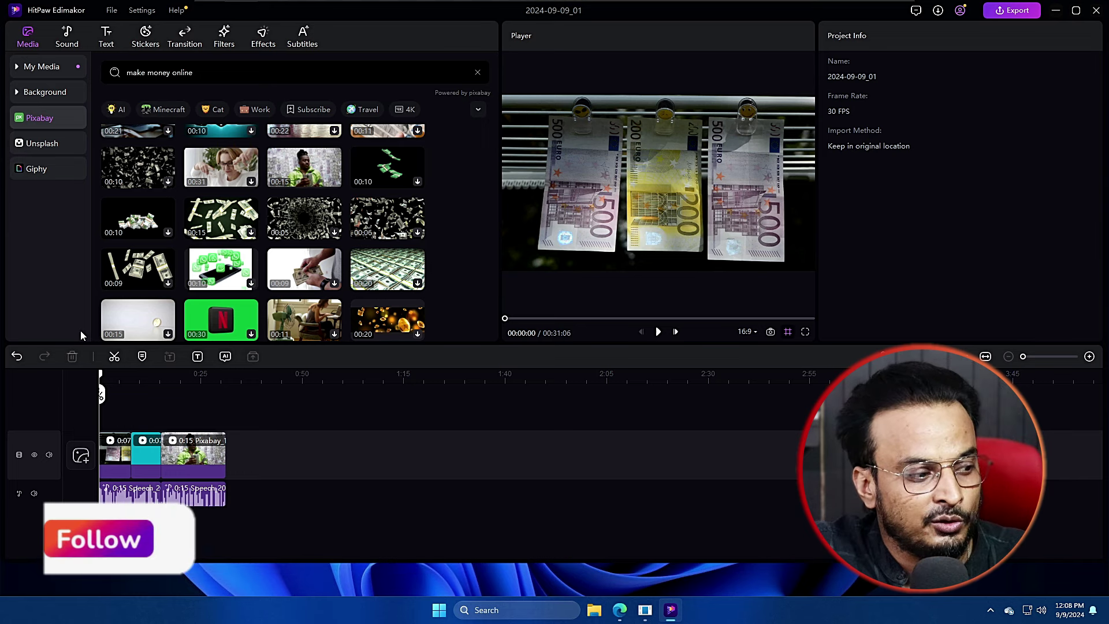
Step: Generate auto subtitles without translation for both speech clips on the timeline, using the Selected Clip option
ctrl+scroll(228, 382, up, 3)
scroll(226, 384, up, 3)
scroll(219, 387, down, 2)
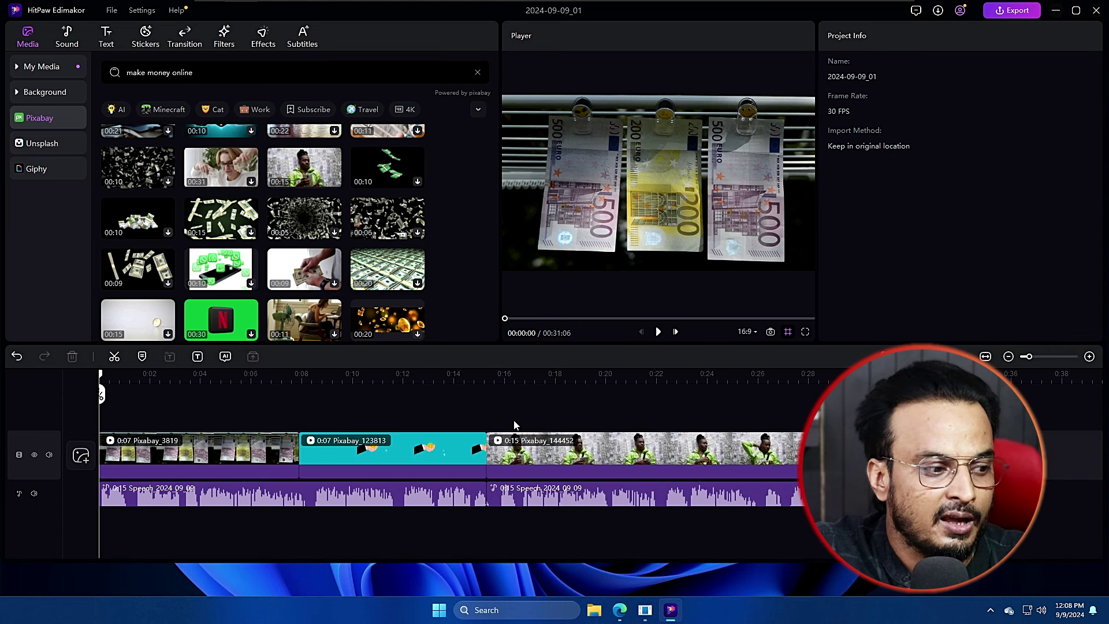
click(409, 500)
click(420, 455)
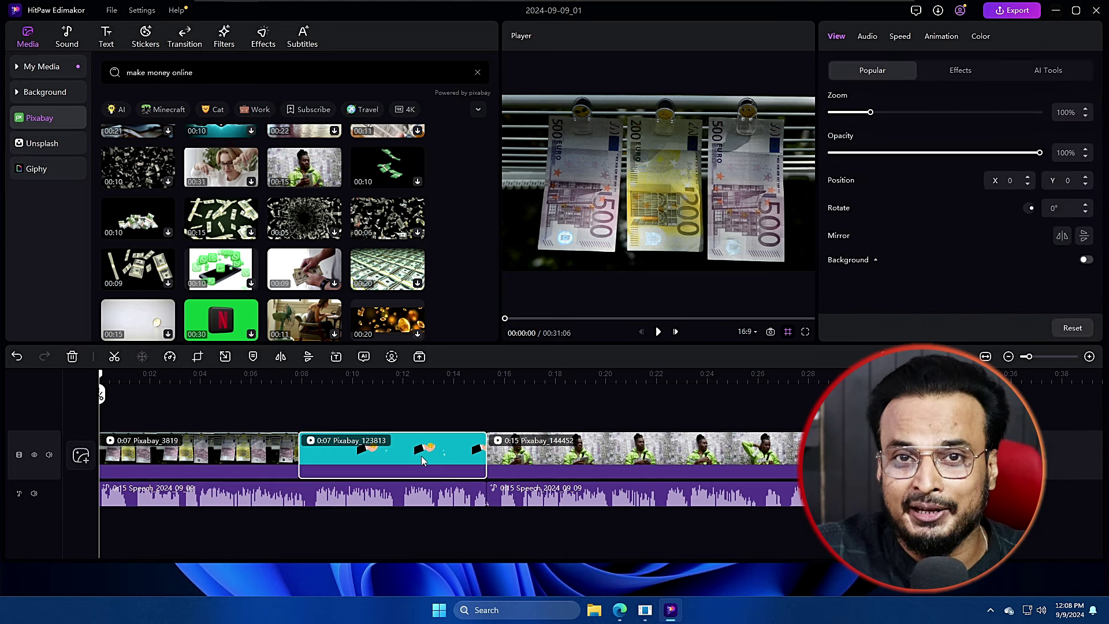
click(301, 41)
click(308, 498)
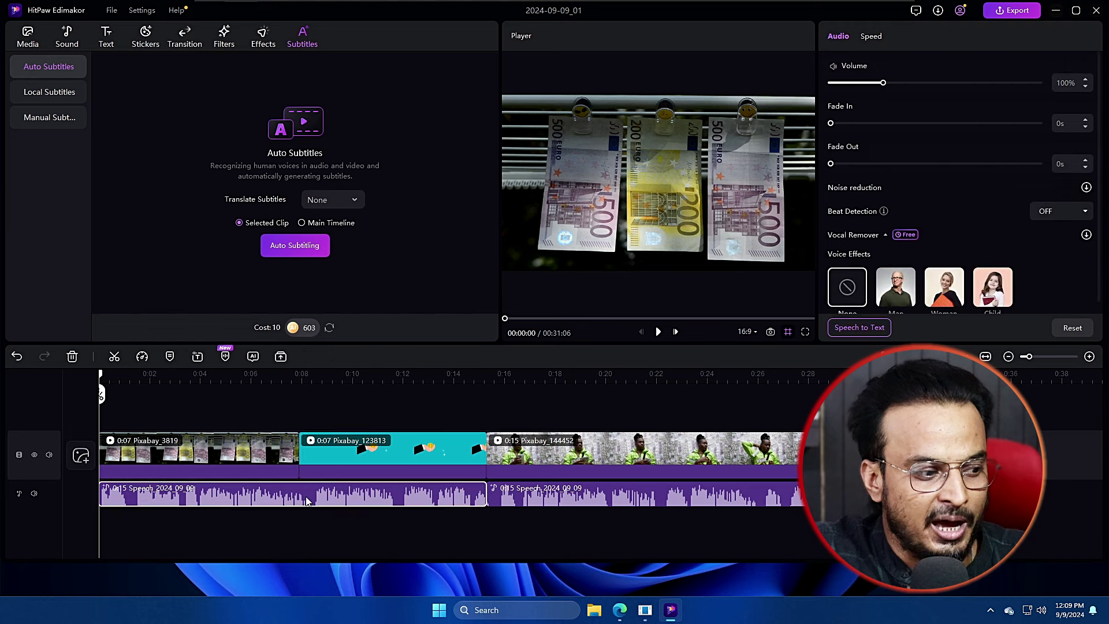
ctrl+click(645, 502)
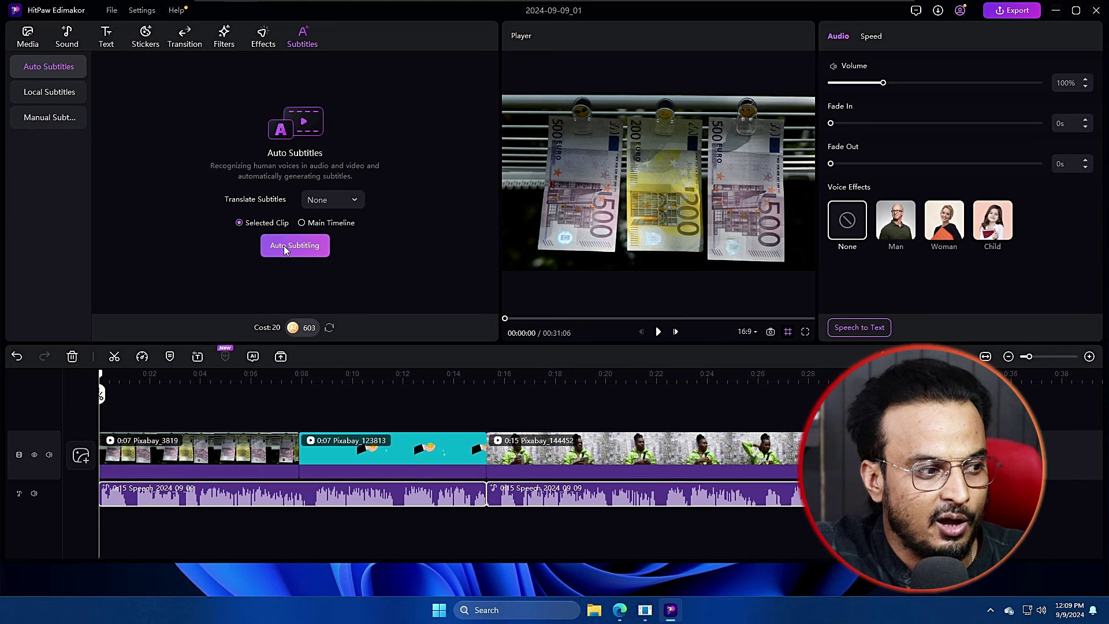
click(307, 247)
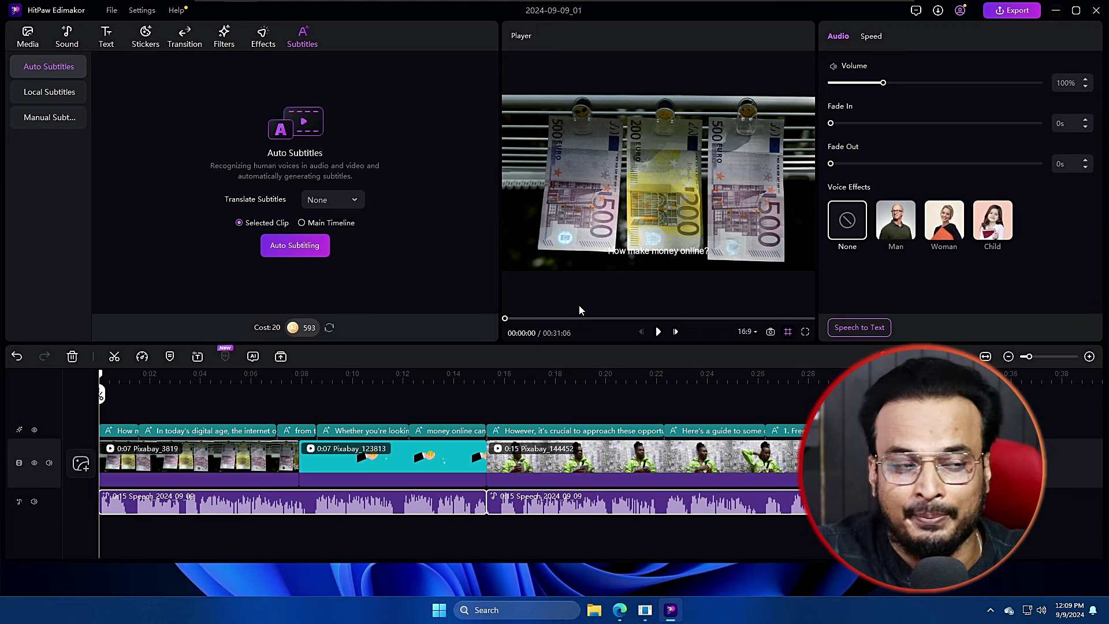
Step: Apply the preset with black text on a yellow background to all subtitles, starting from the first subtitle
click(195, 434)
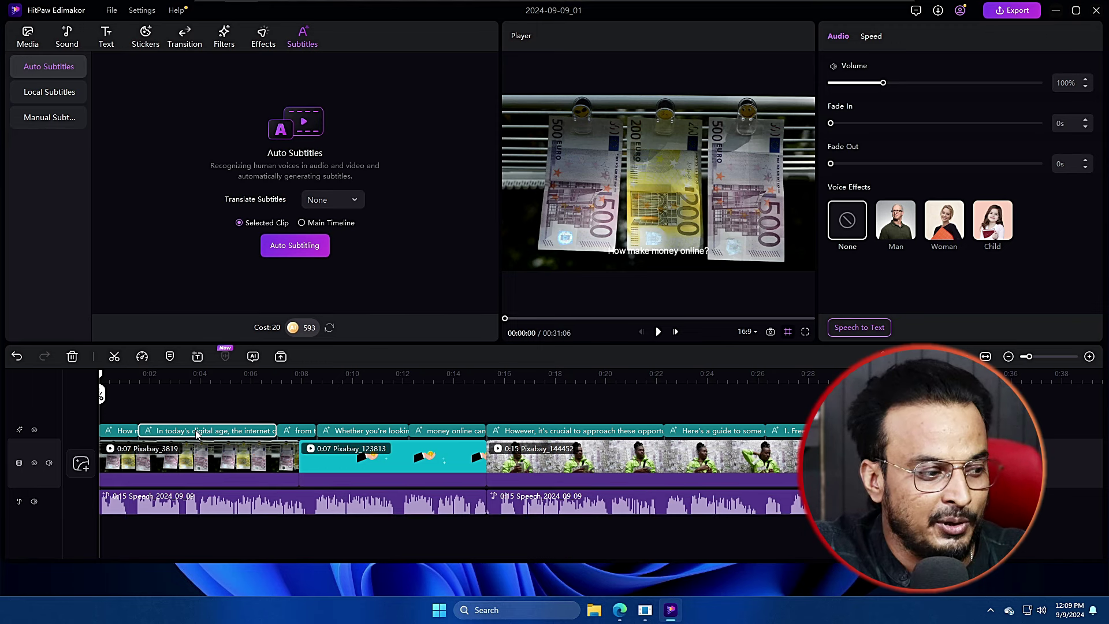
click(124, 431)
click(659, 332)
click(660, 332)
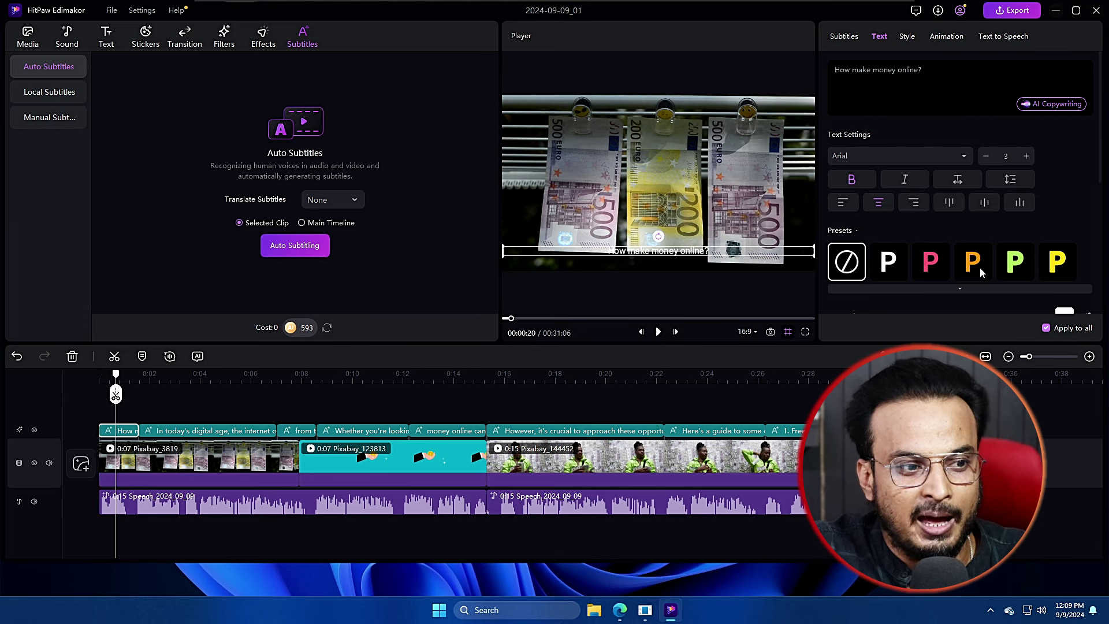
scroll(979, 267, down, 1)
click(970, 219)
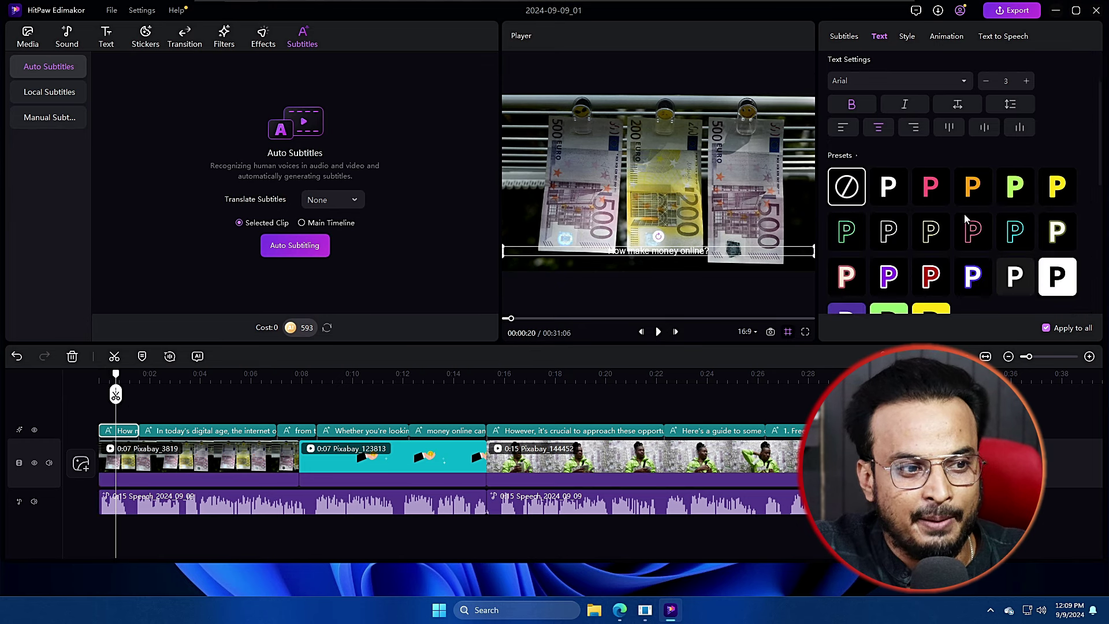
scroll(967, 239, down, 1)
click(896, 252)
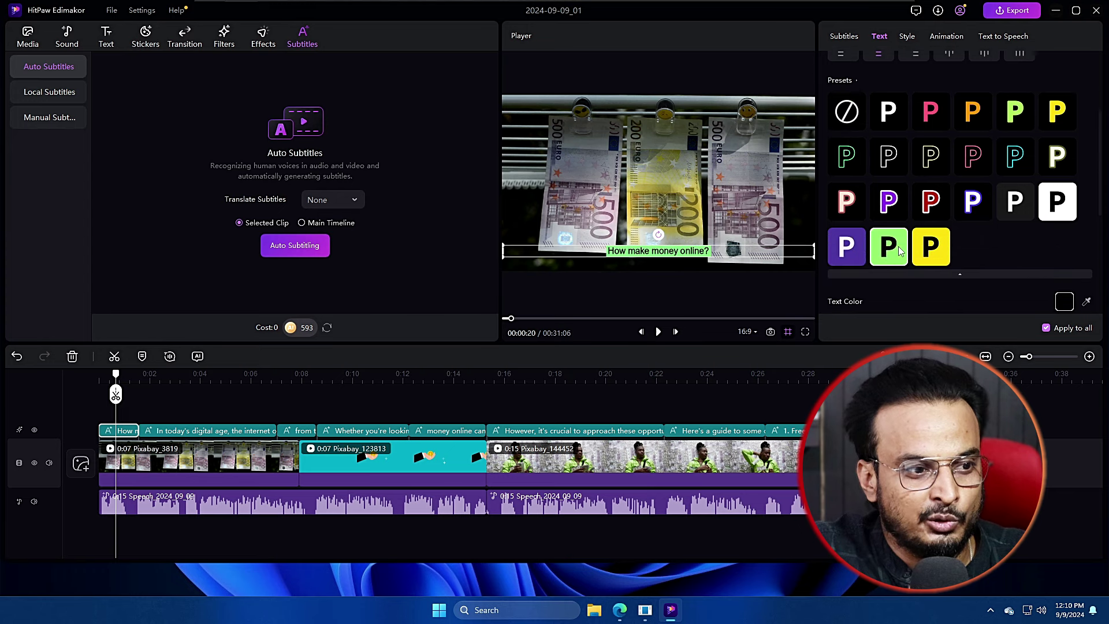
click(931, 247)
Step: Enlarge the first subtitle in the preview, and resize the second subtitle to fit within the frame near the lower edge
drag(815, 246, 639, 249)
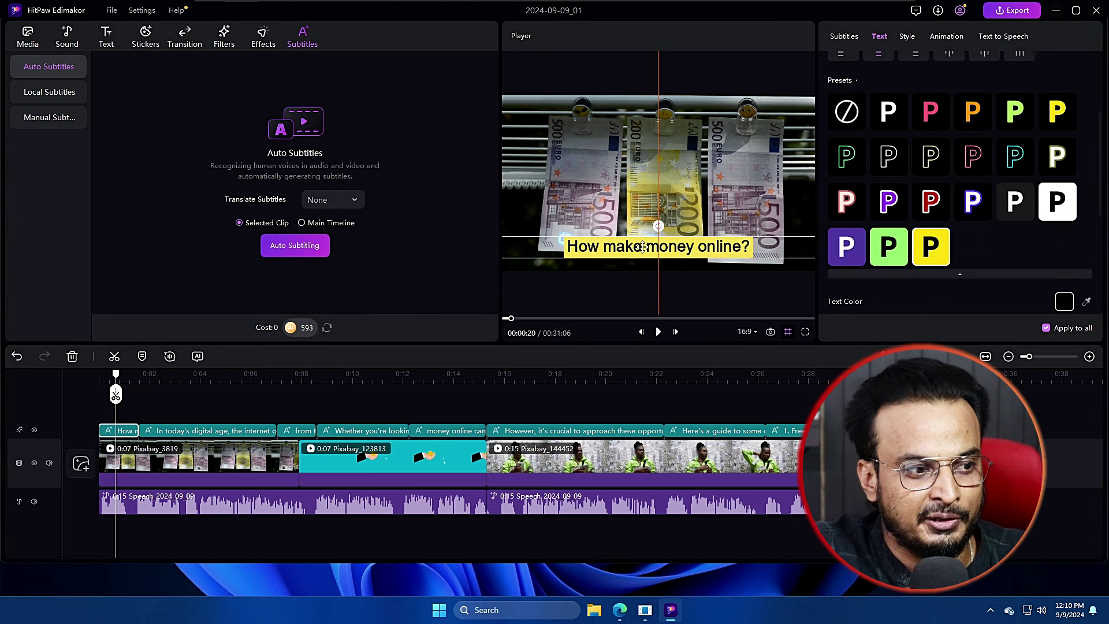
click(154, 430)
drag(525, 245, 762, 253)
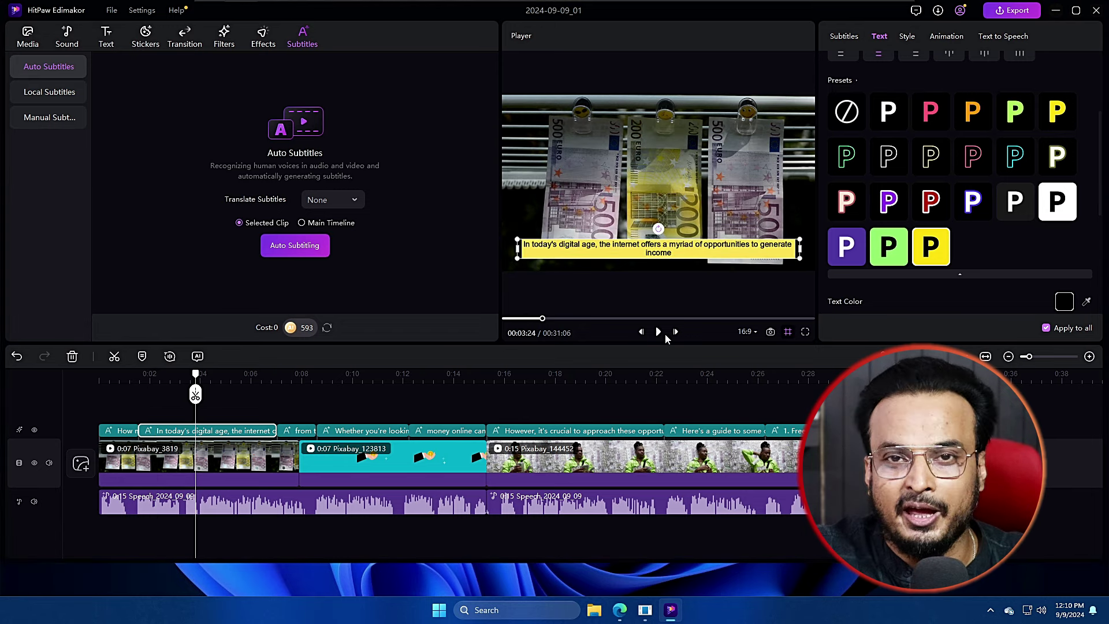
Step: Play the subtitled video to check the captions, and view the available aspect ratio options
click(664, 333)
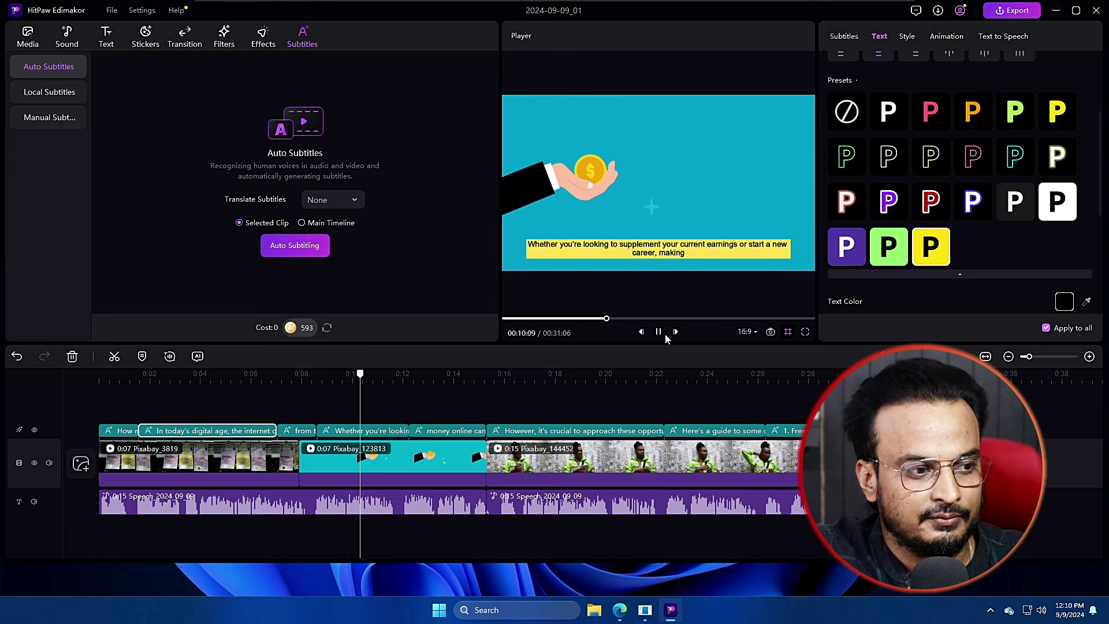
click(658, 332)
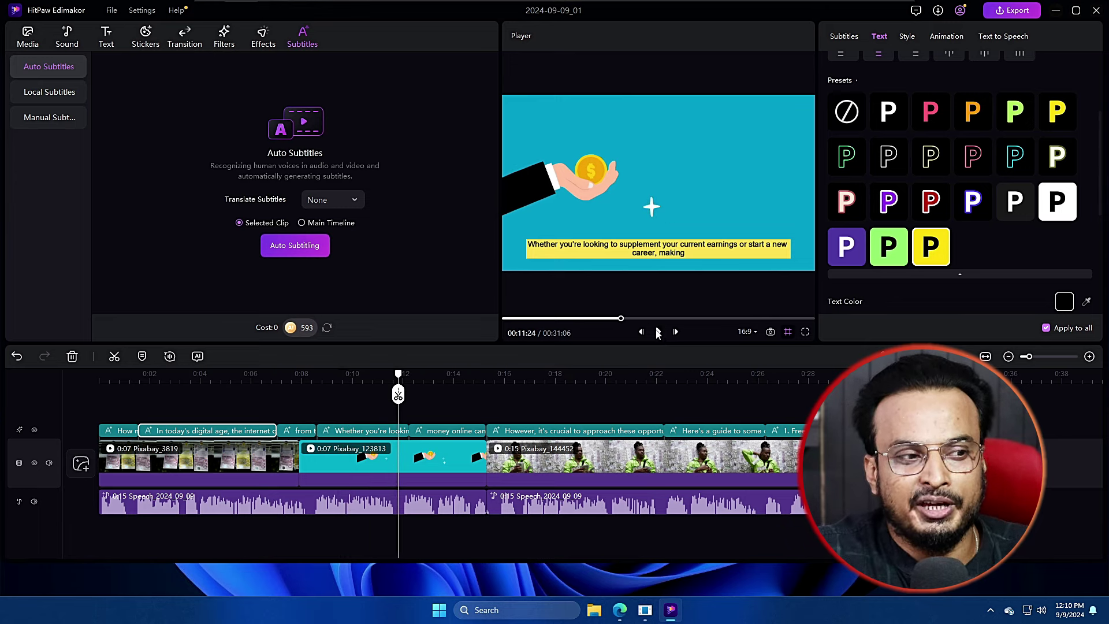
click(758, 331)
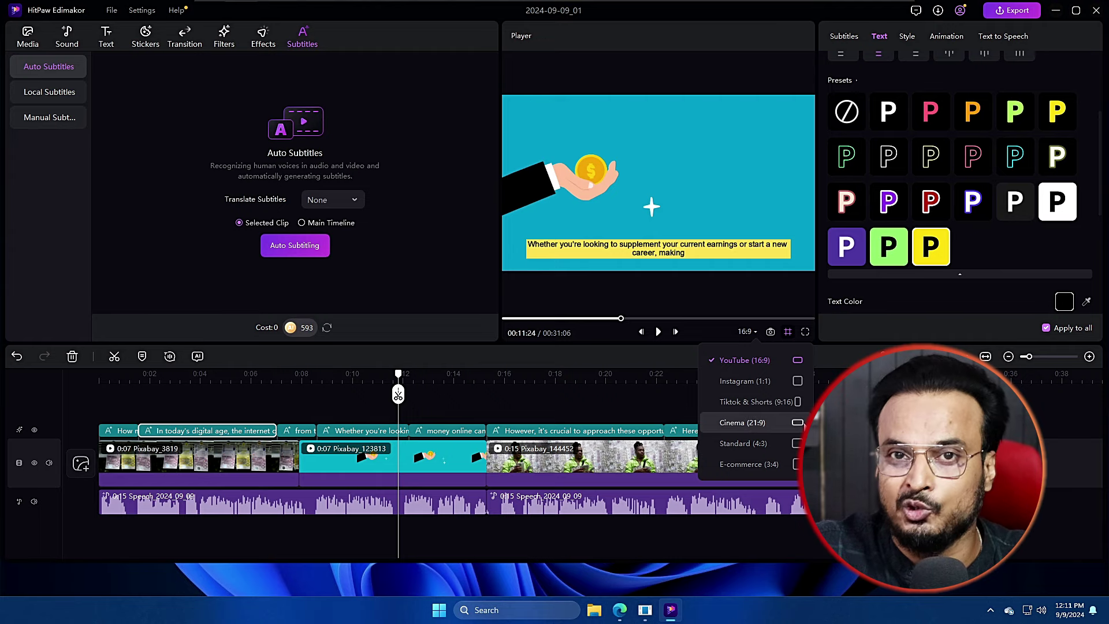
click(630, 352)
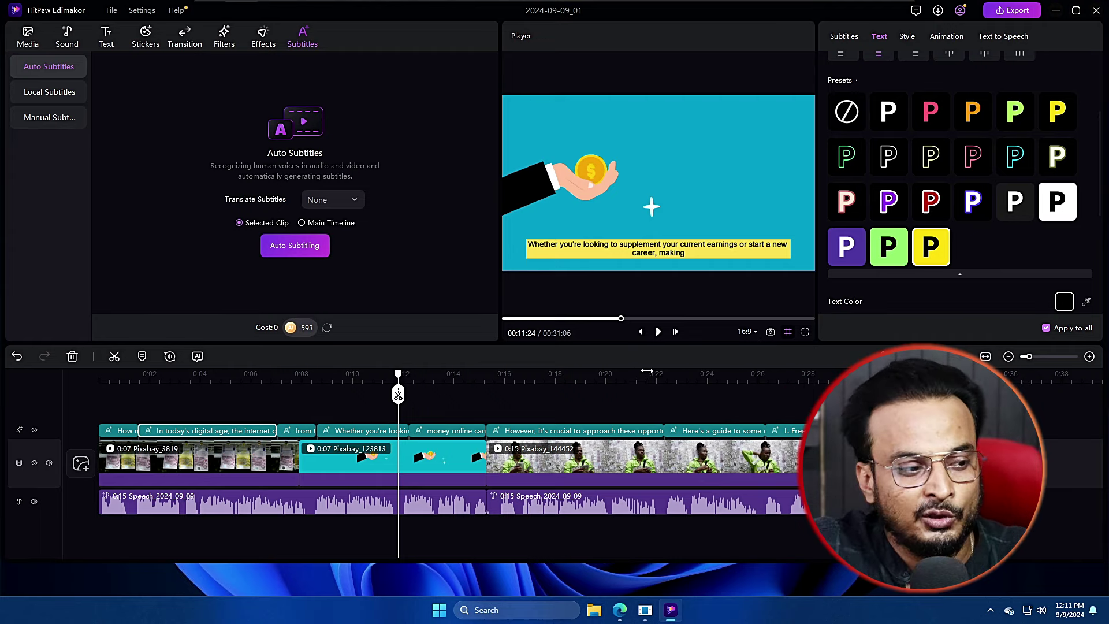
Step: Export the video as a 1080P MP4 with the frame rate set to 60 fps
click(1015, 11)
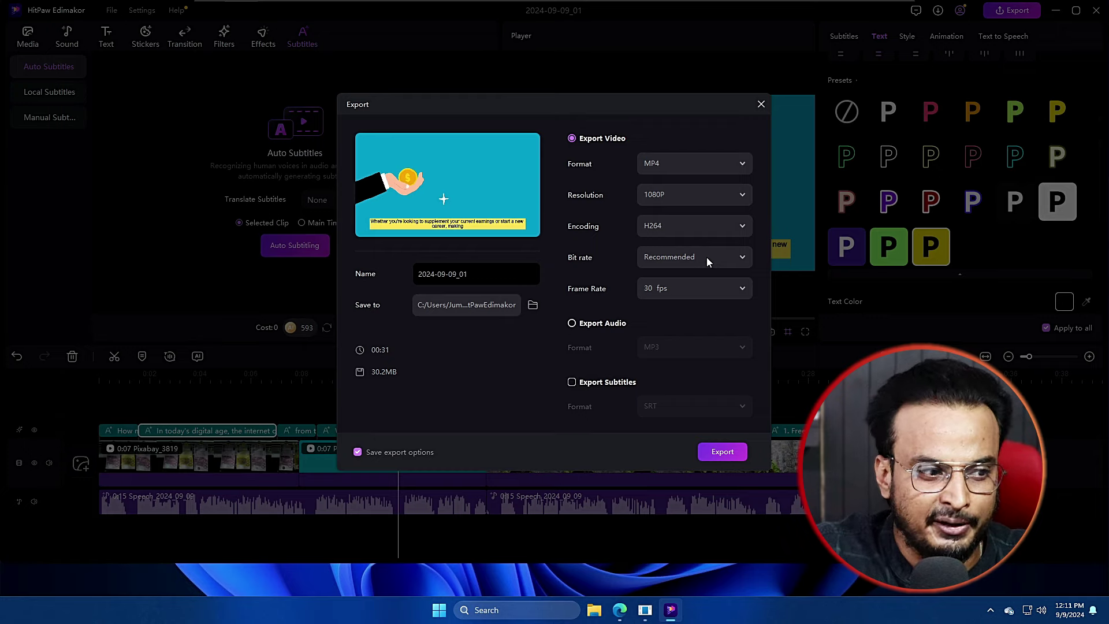
click(692, 288)
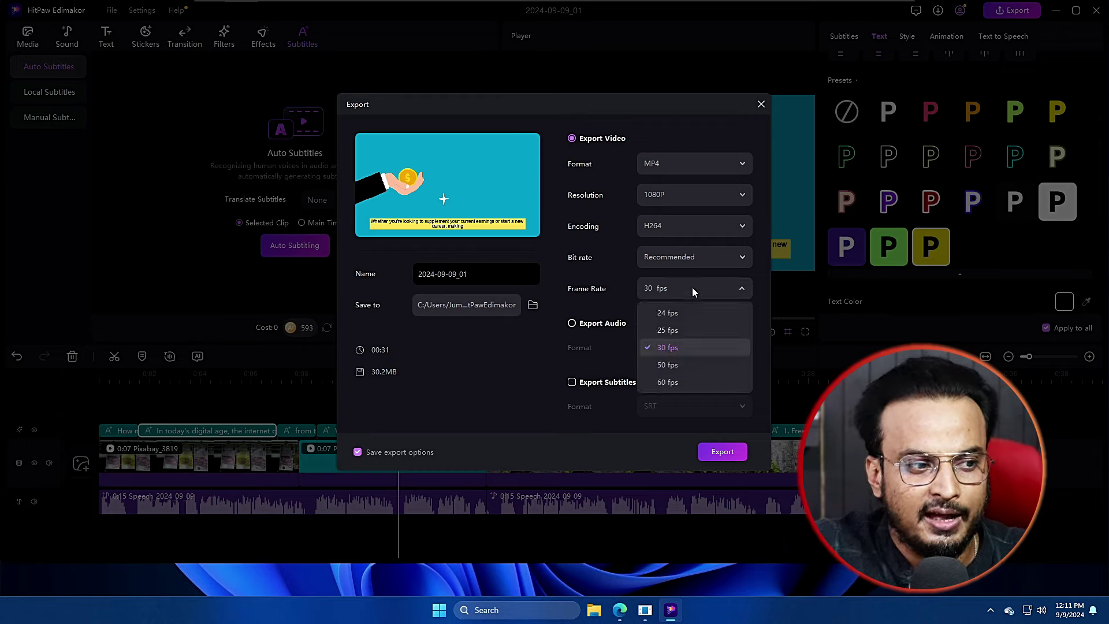
click(676, 384)
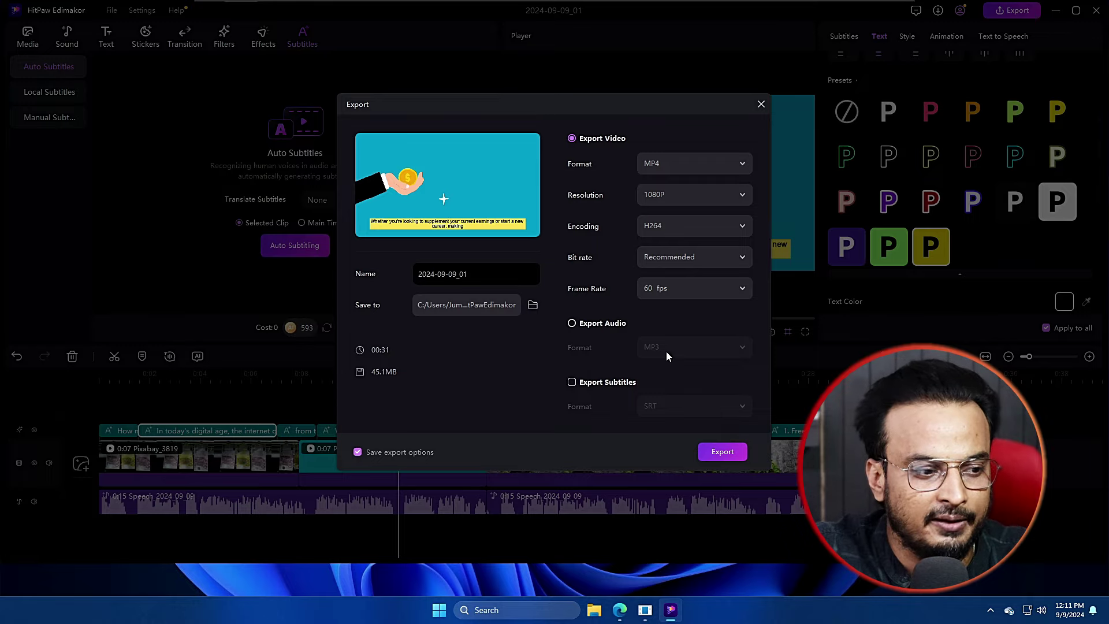
click(732, 457)
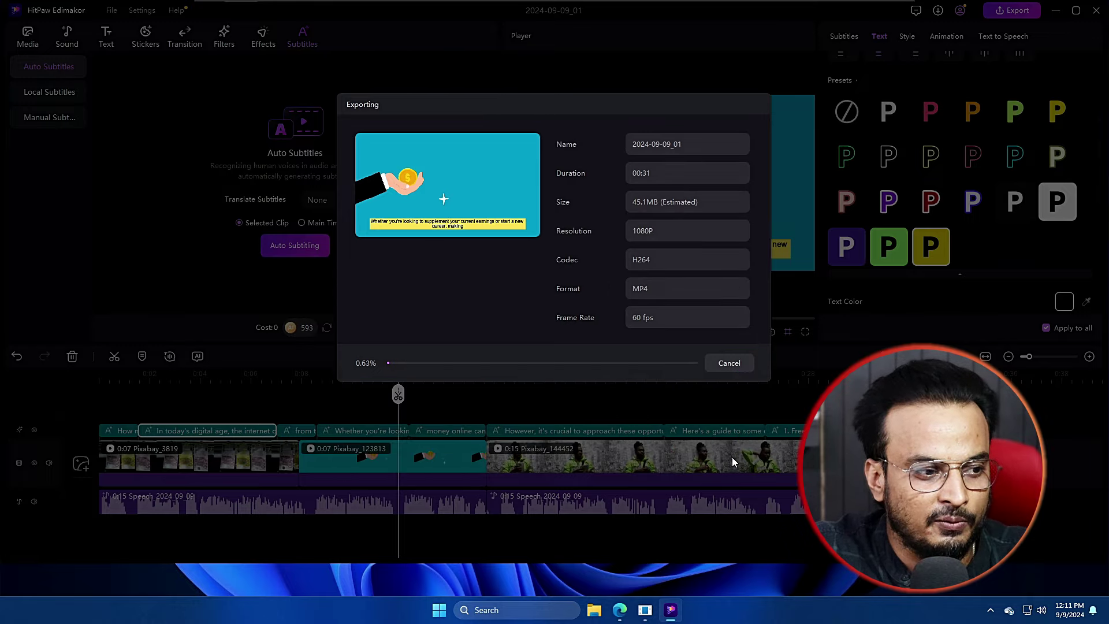